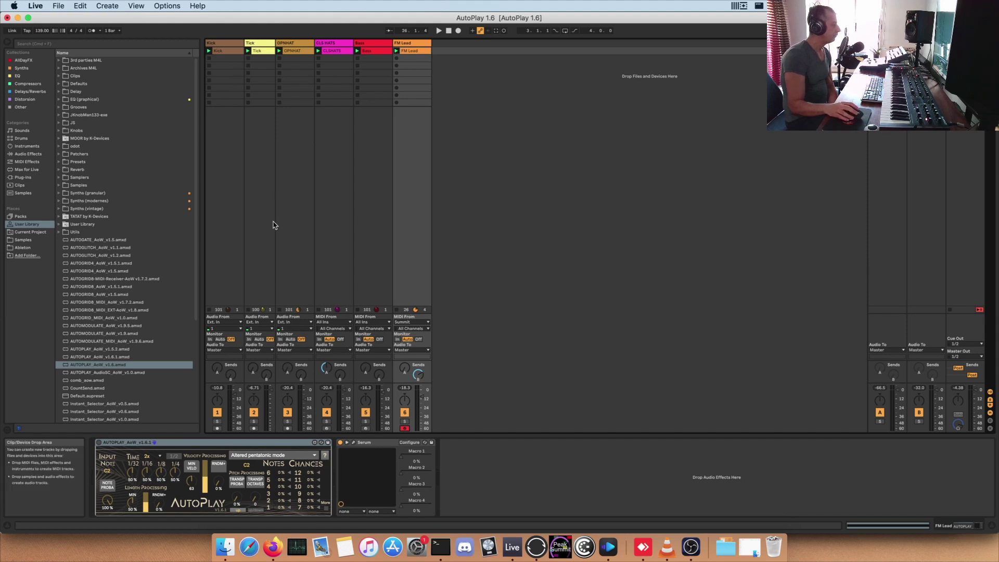
# Stop the FM Lead clip from the last scene, start the transport, and select the FM Lead track.
pyautogui.click(451, 102)
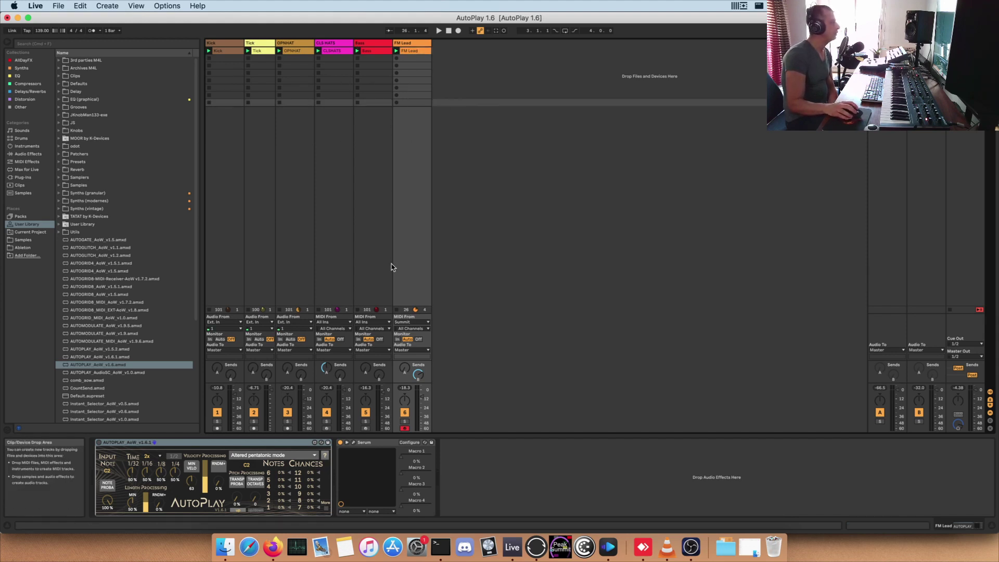
pyautogui.click(395, 312)
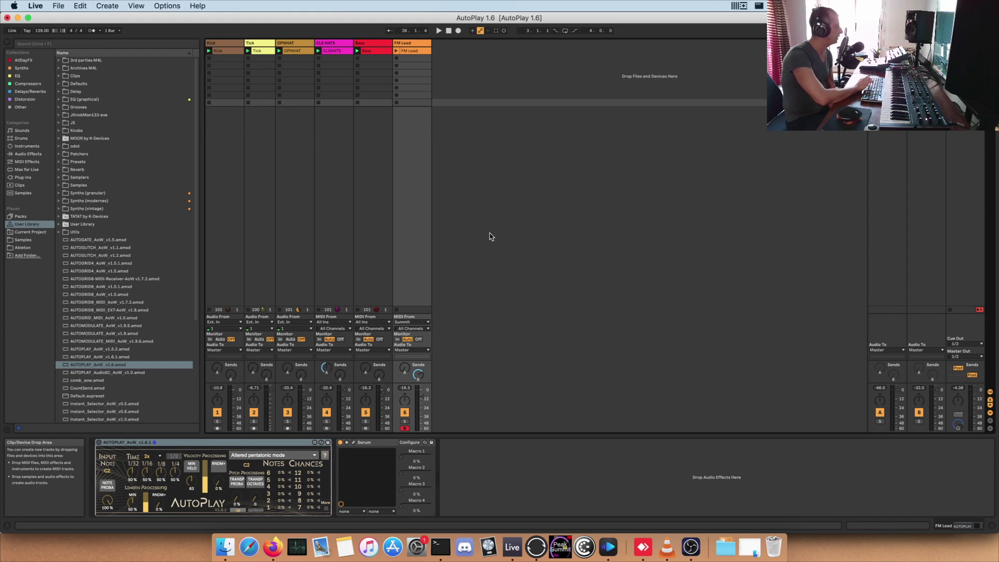
pyautogui.press('space')
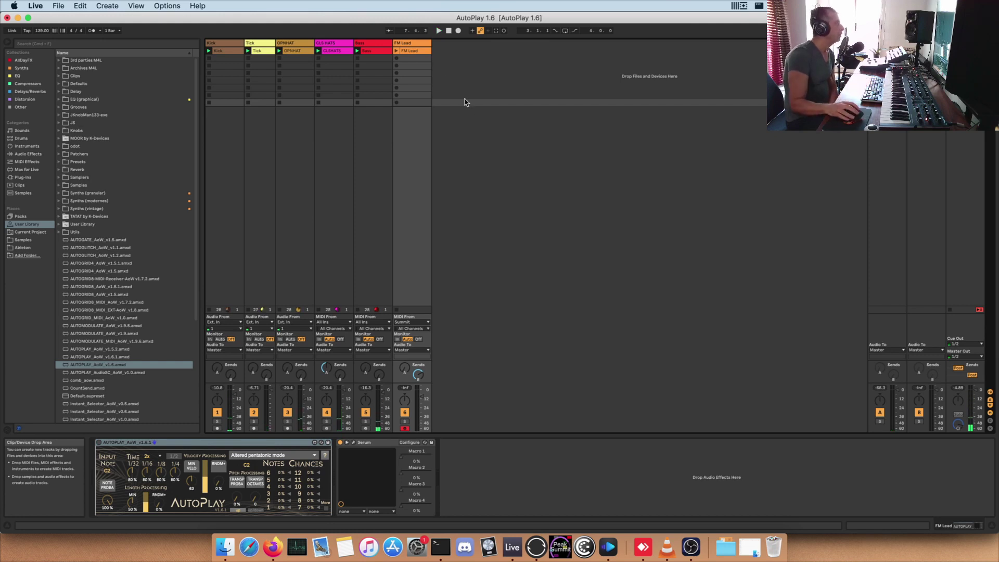
pyautogui.click(421, 45)
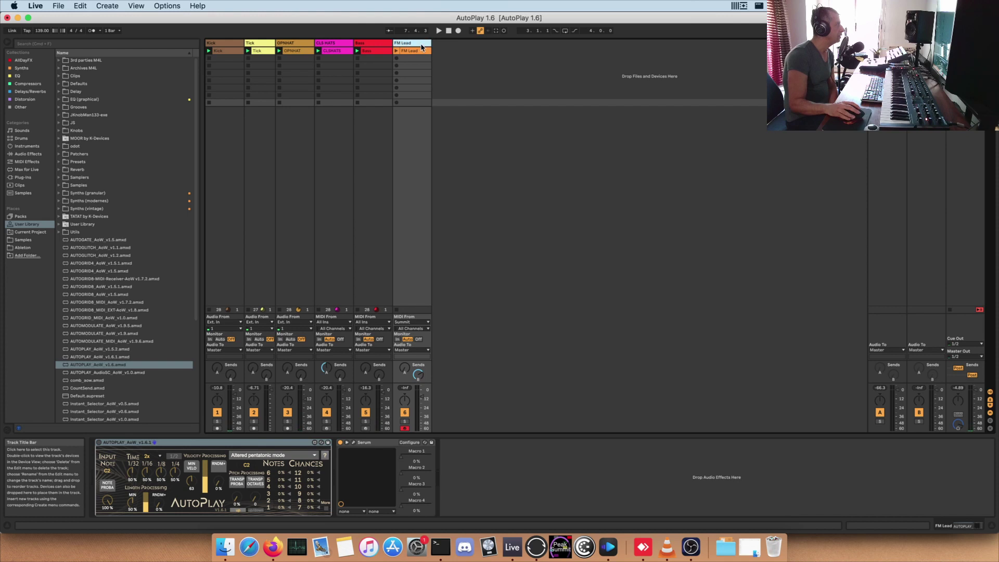
# Open FM Lead's Serum window and inspect its FX and Matrix pages before returning to OSC.
pyautogui.click(353, 443)
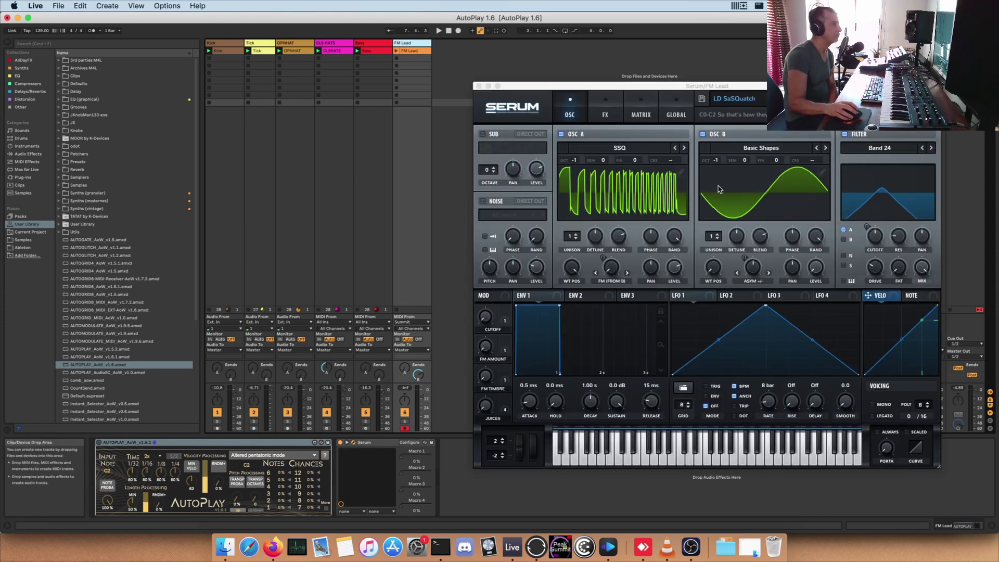
pyautogui.moveTo(718, 91); pyautogui.dragTo(609, 78)
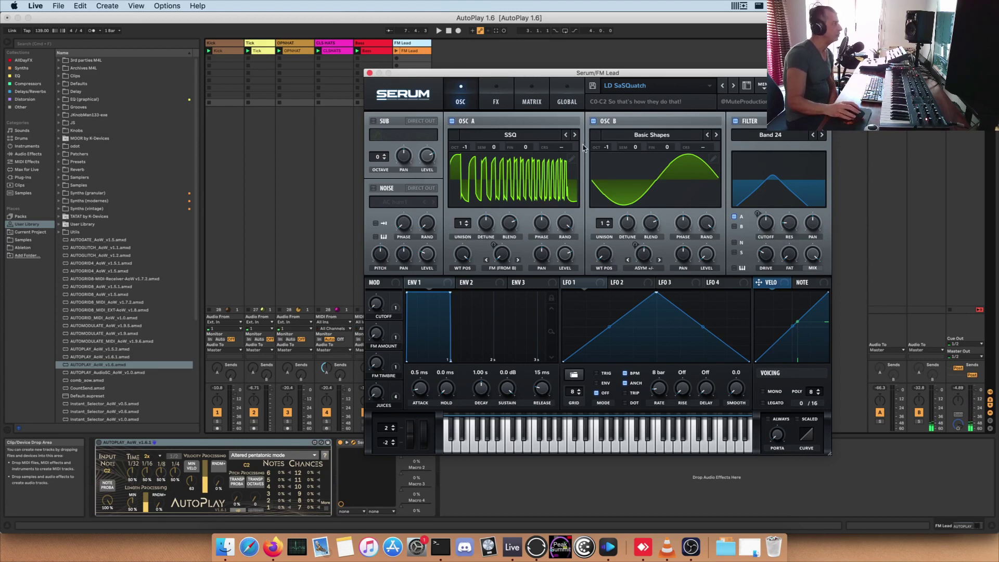
pyautogui.click(508, 100)
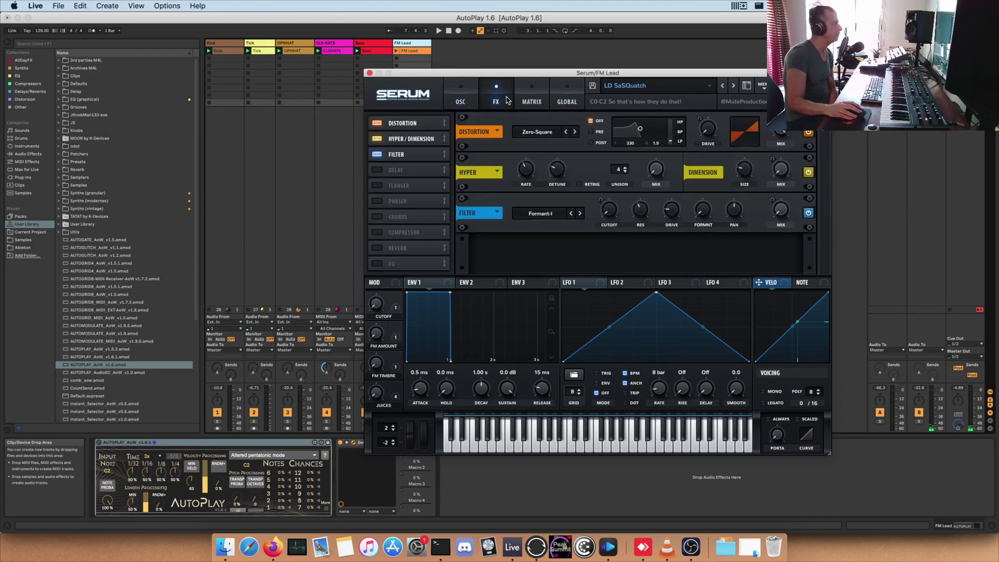
pyautogui.click(526, 96)
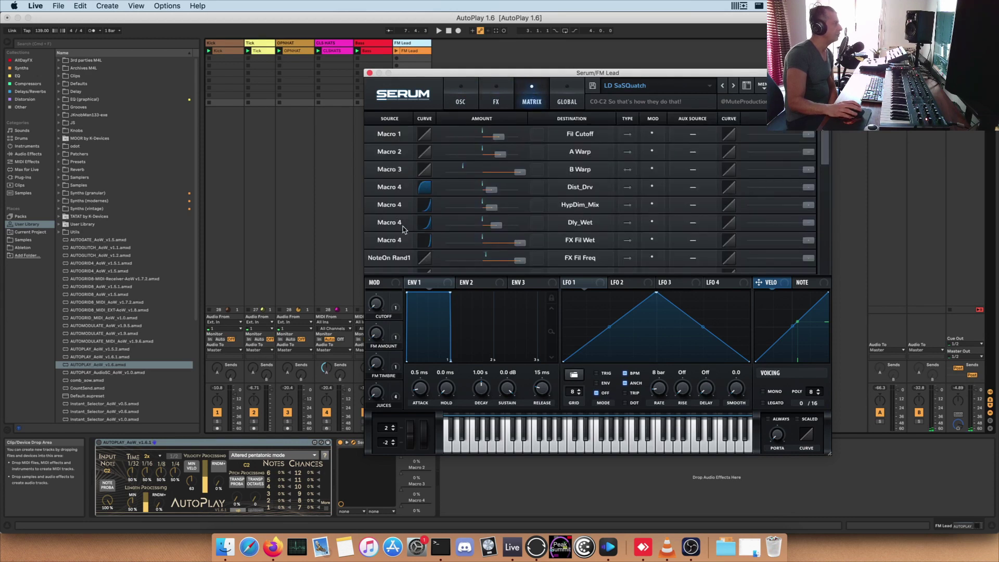
pyautogui.scroll(-5, 390, 205)
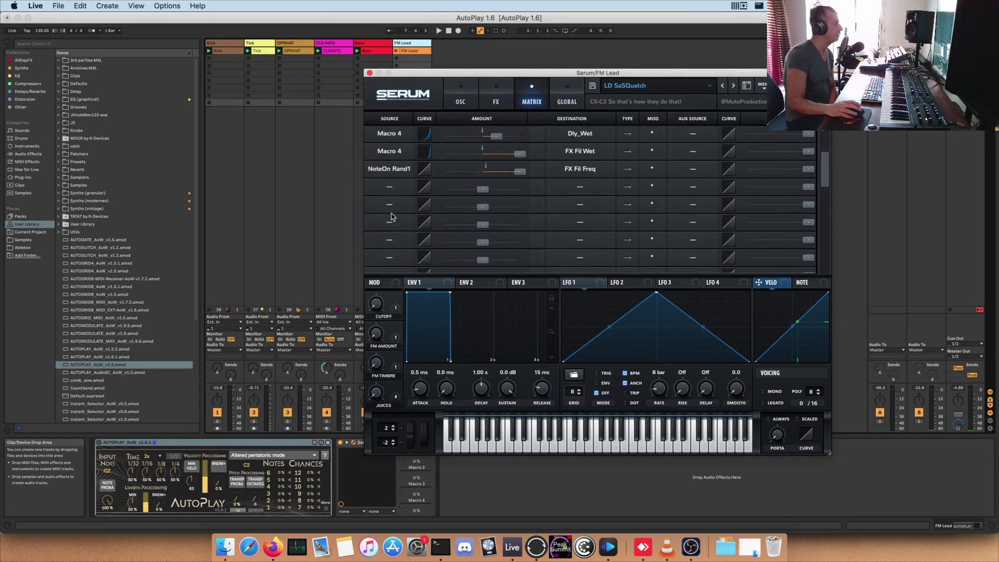
pyautogui.scroll(4, 403, 190)
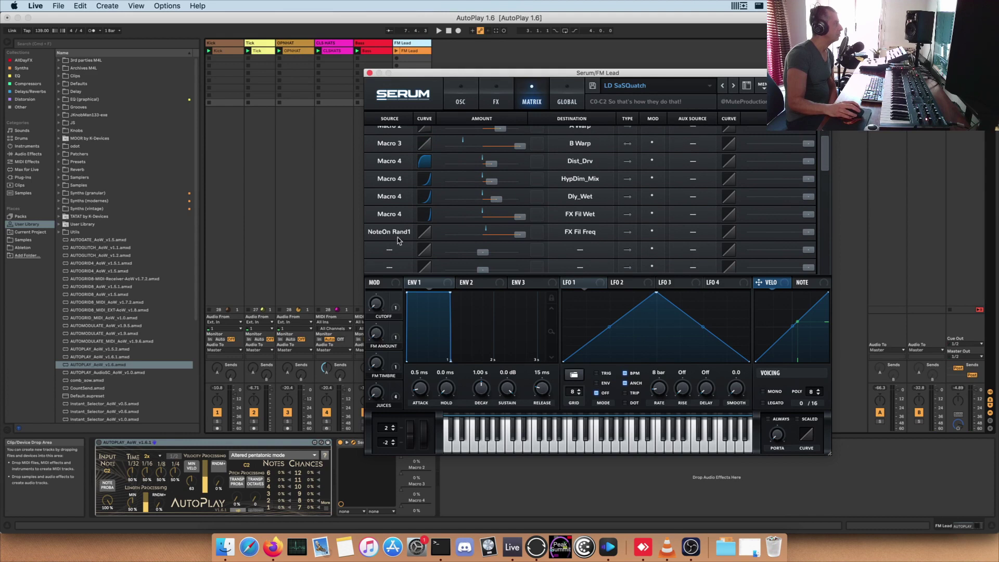
pyautogui.scroll(2, 401, 222)
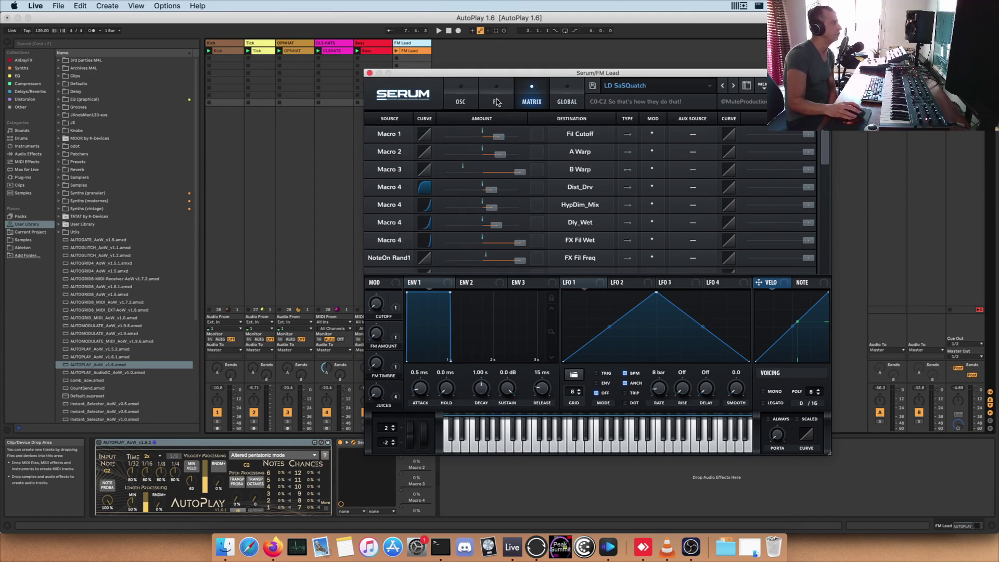
pyautogui.click(497, 102)
pyautogui.click(462, 102)
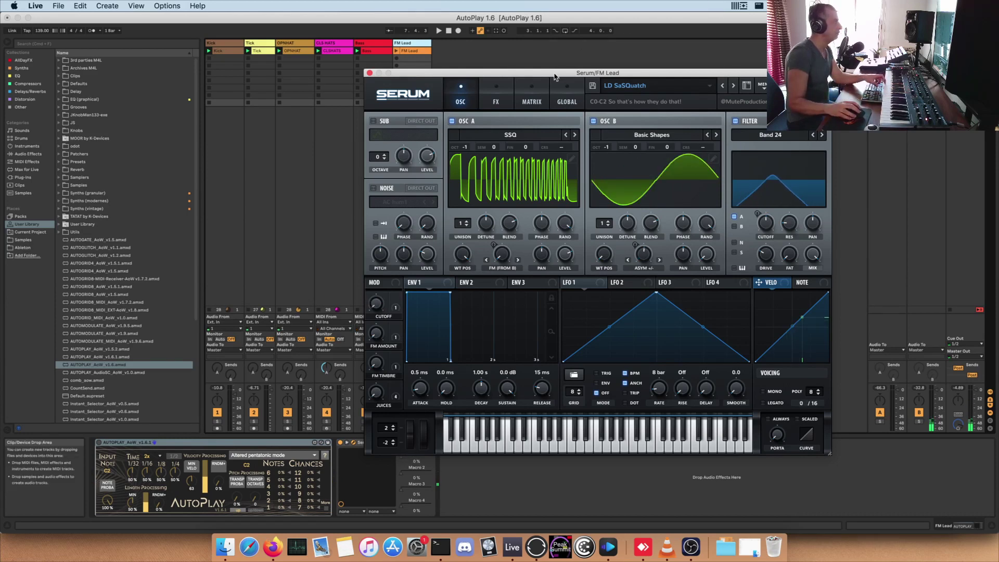
pyautogui.moveTo(555, 76); pyautogui.dragTo(644, 62)
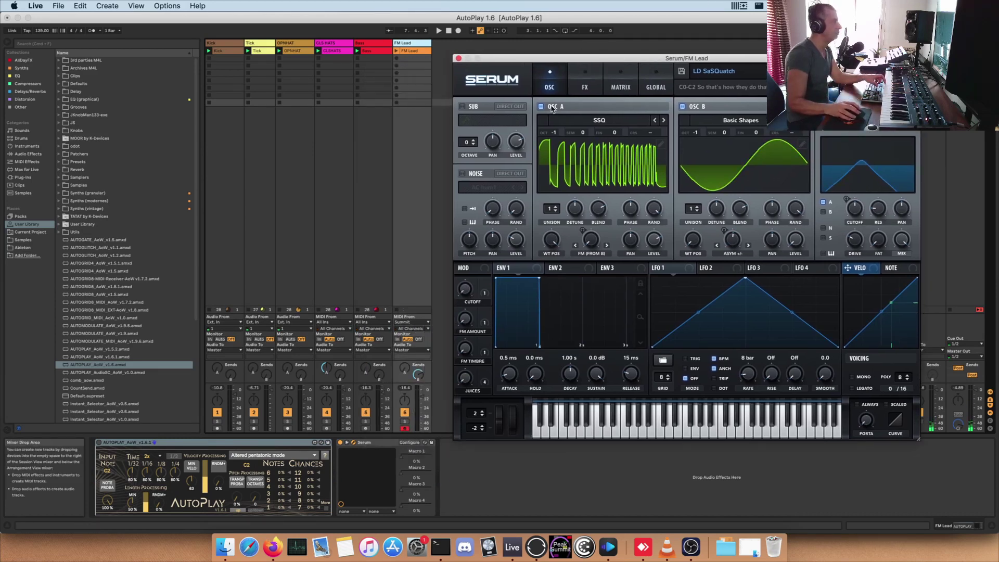
pyautogui.moveTo(569, 60); pyautogui.dragTo(513, 61)
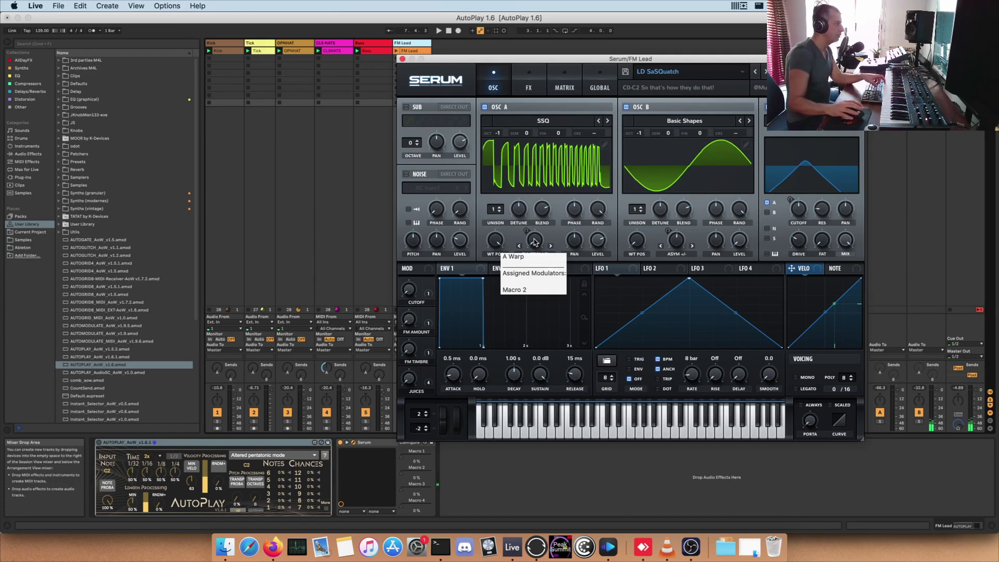
pyautogui.click(551, 87)
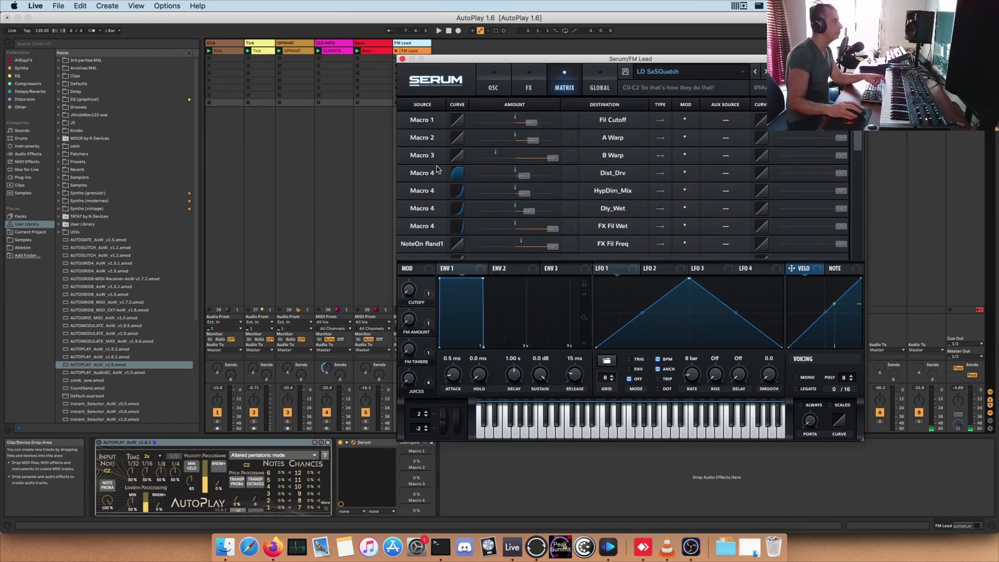
pyautogui.click(503, 92)
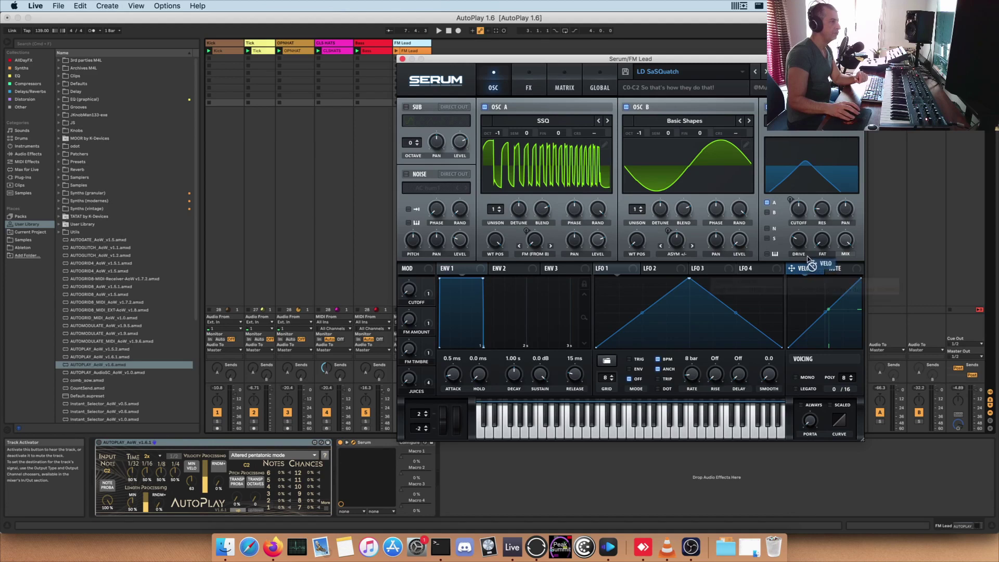
# Route Serum's VELO modulation source to the filter's Drive and Fat knobs.
pyautogui.moveTo(800, 273); pyautogui.dragTo(824, 243)
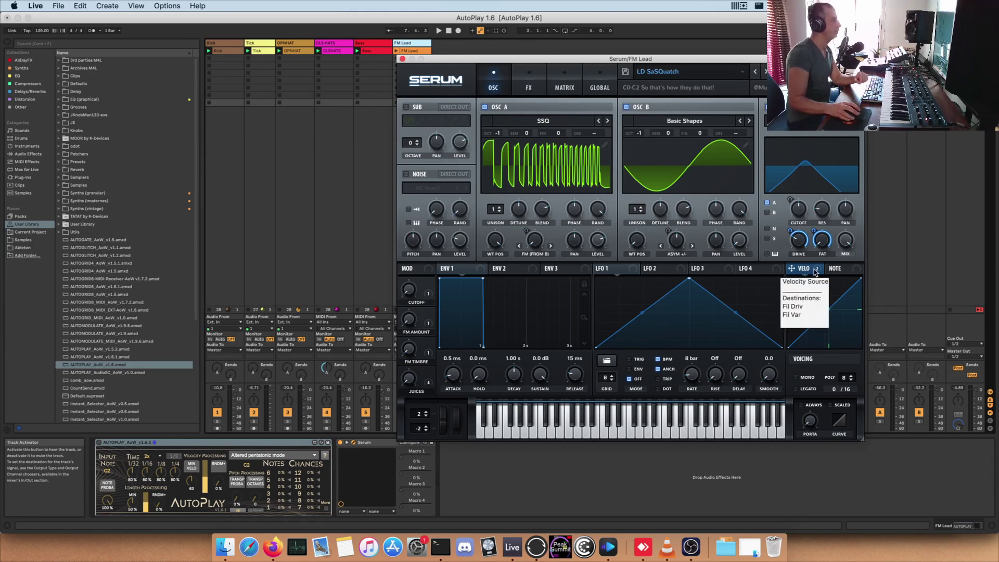
pyautogui.moveTo(815, 272); pyautogui.dragTo(524, 282)
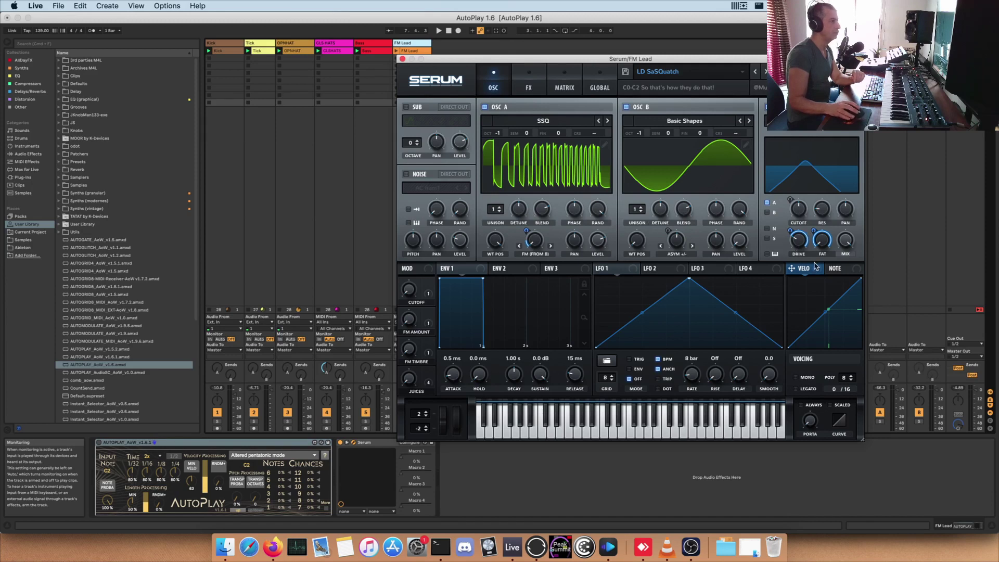
pyautogui.rightClick(791, 267)
pyautogui.click(804, 299)
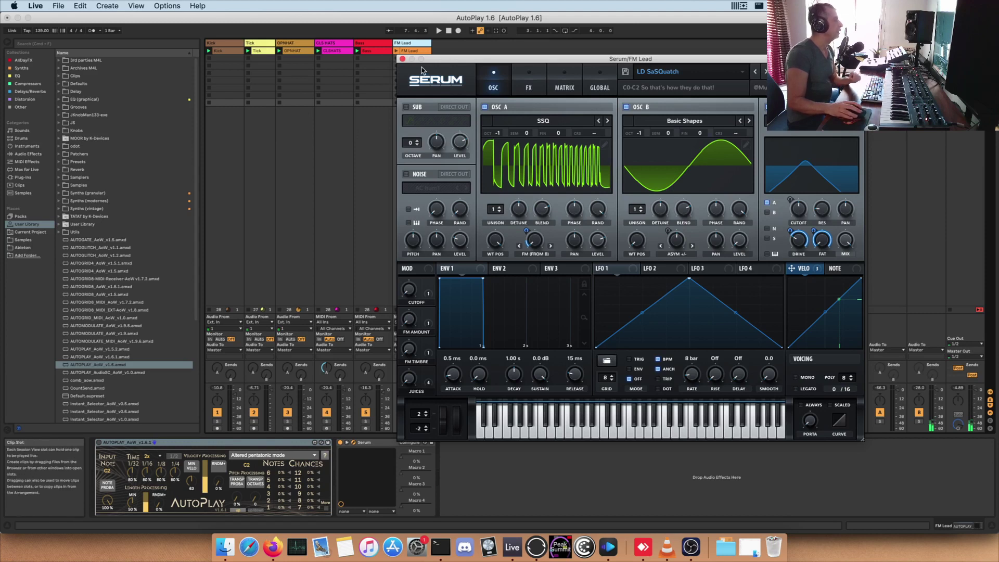
pyautogui.click(402, 59)
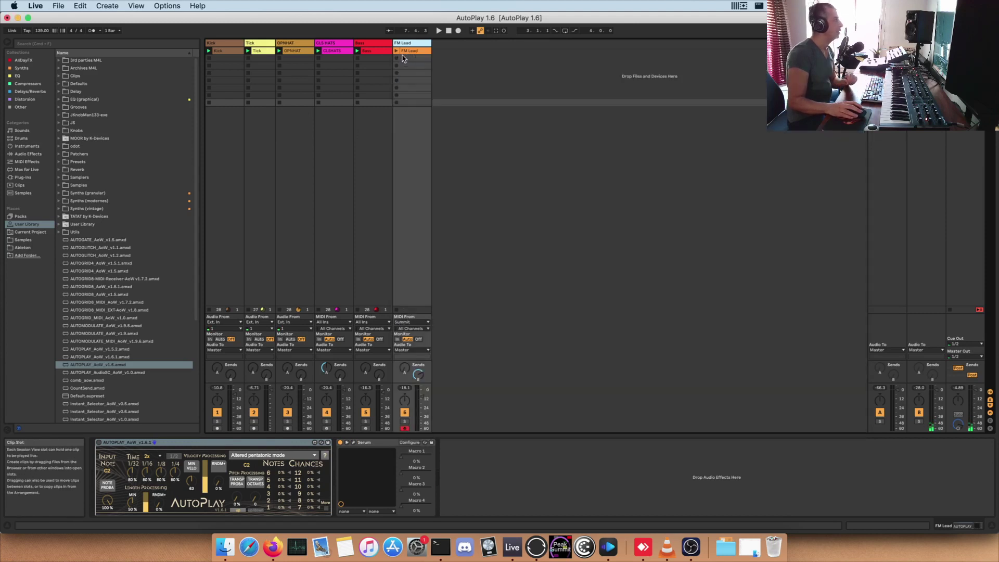
pyautogui.click(411, 50)
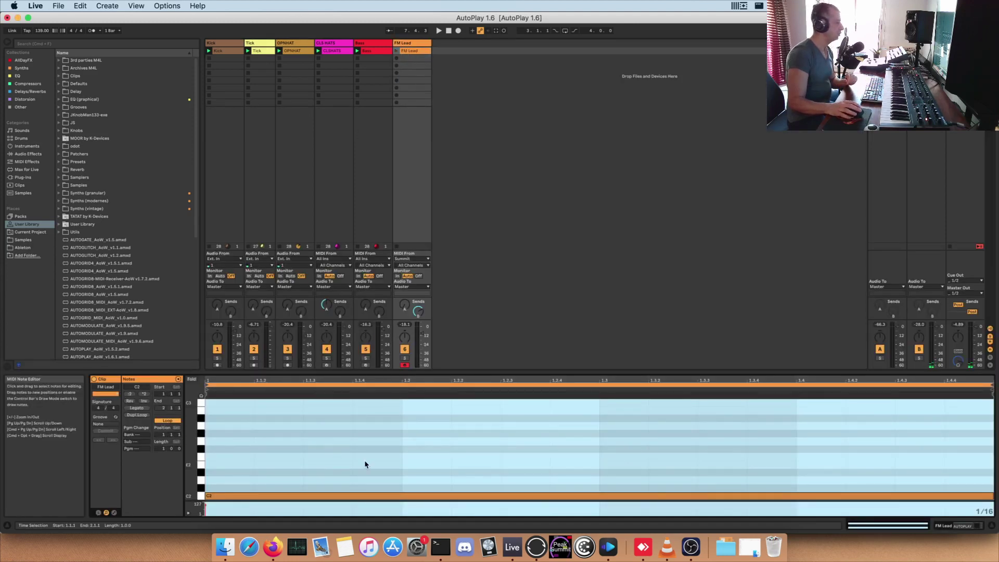
pyautogui.scroll(-2, 369, 457)
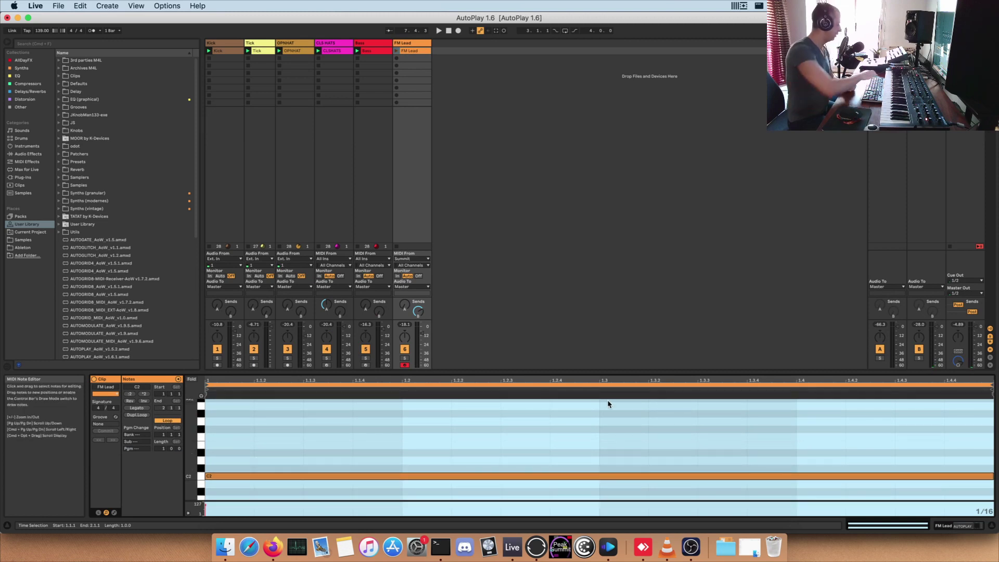
pyautogui.hotkey('shift', 'Tab')
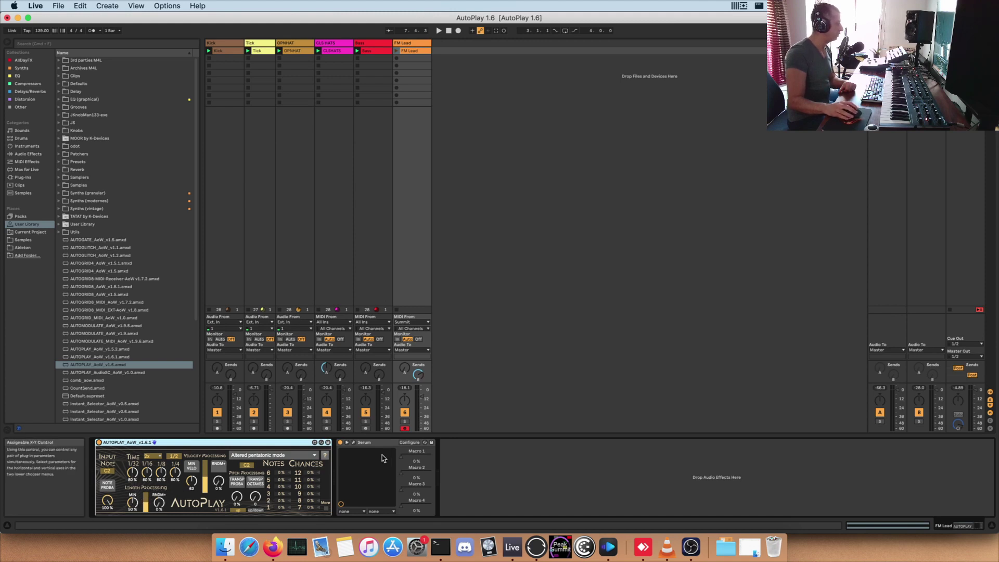
# Start the transport and relaunch the FM Lead clip on track 6.
pyautogui.press('space')
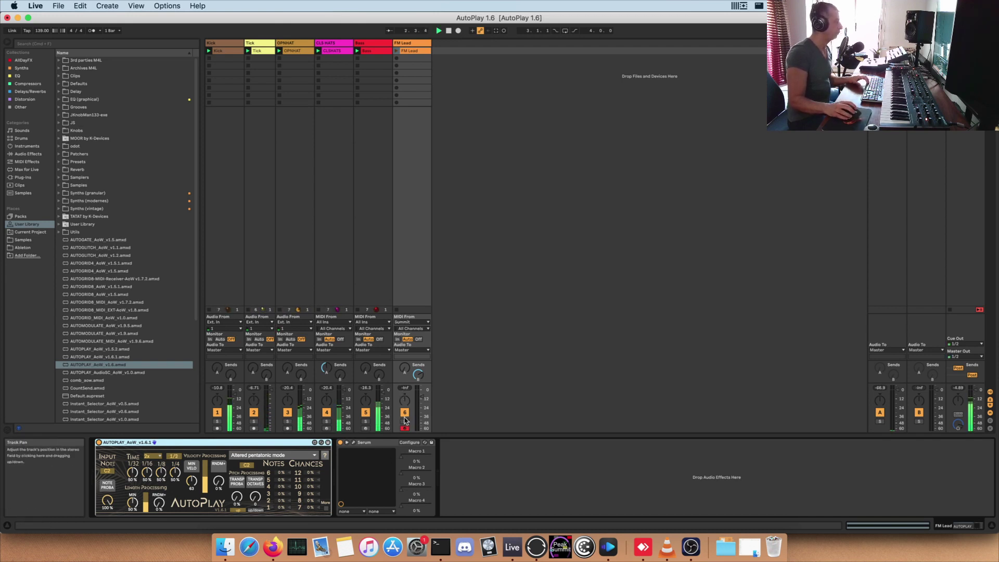
pyautogui.click(396, 51)
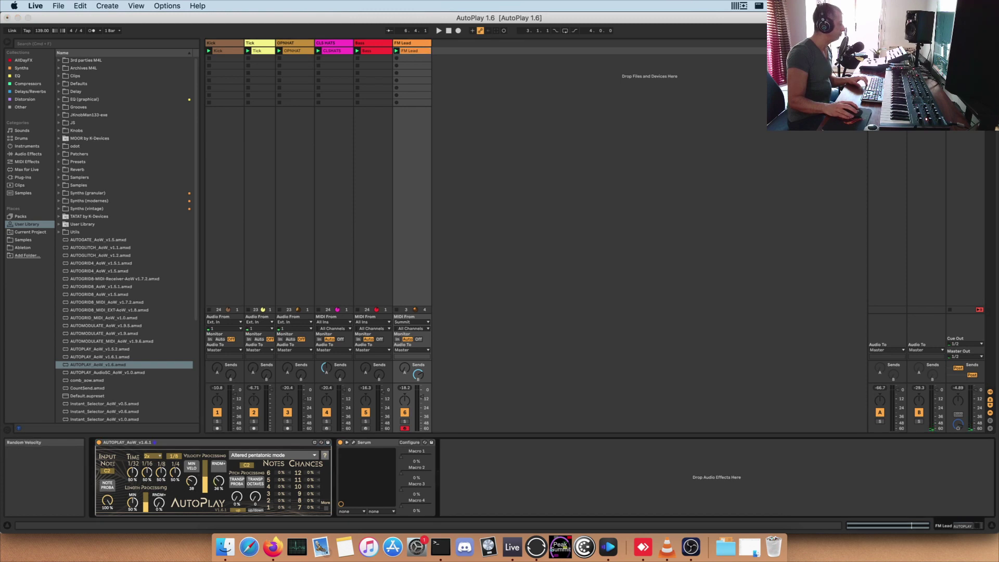
# Turn up AutoPlay's RNDM+ length knob while restarting playback.
pyautogui.press('space')
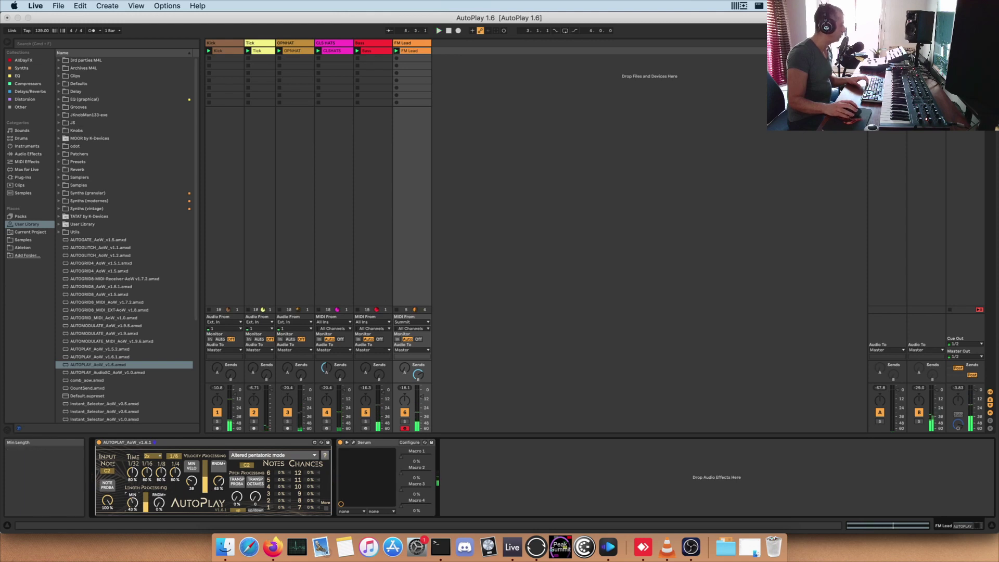
pyautogui.moveTo(158, 503)
pyautogui.mouseDown()
pyautogui.moveTo(158, 488)
pyautogui.moveTo(160, 498)
pyautogui.mouseUp()
pyautogui.press('space')
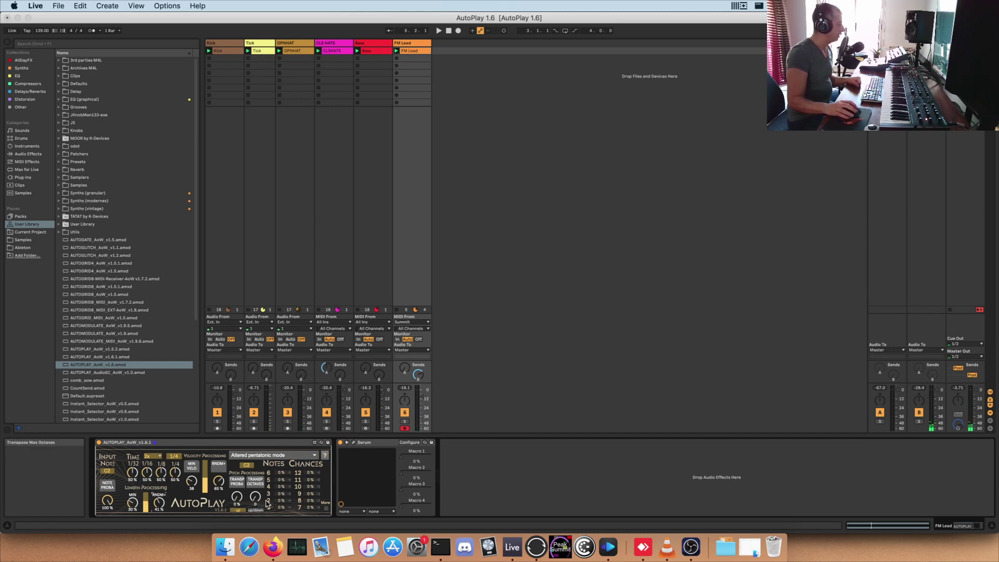
# Raise AutoPlay's Transpose Octaves, set direction to up/down, and push Transpose Proba to 87%.
pyautogui.moveTo(242, 504); pyautogui.dragTo(242, 494)
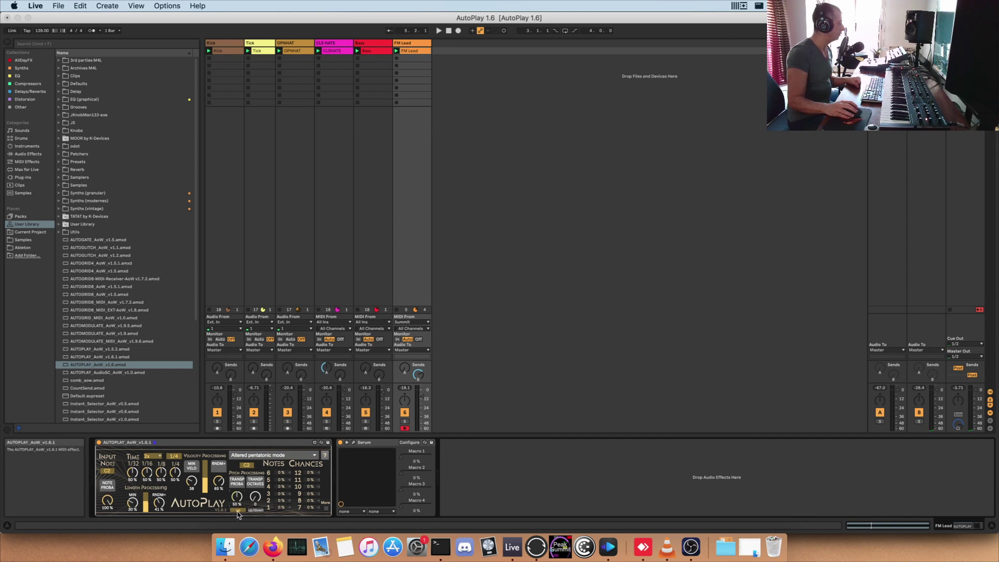
pyautogui.moveTo(255, 497); pyautogui.dragTo(255, 492)
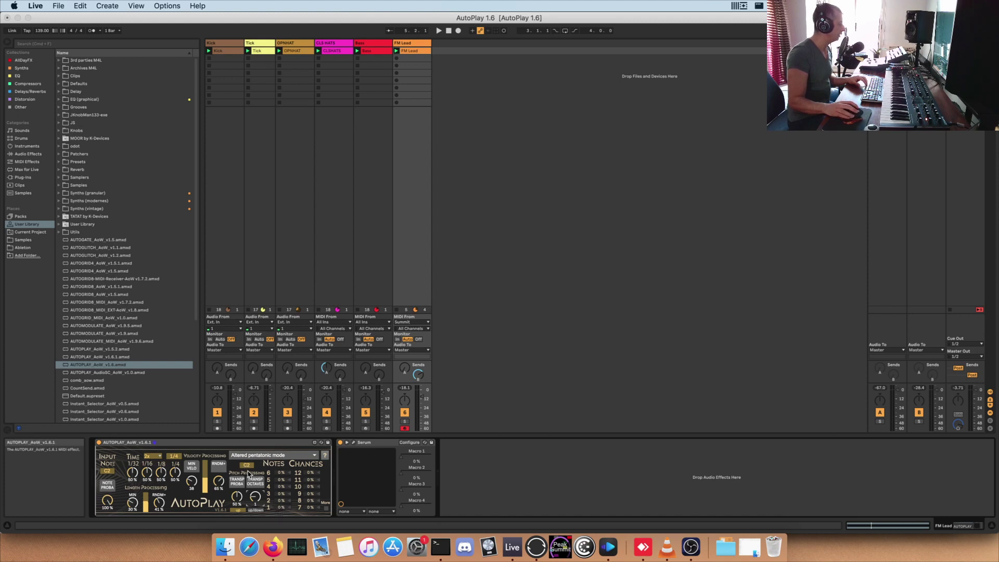
pyautogui.press('space')
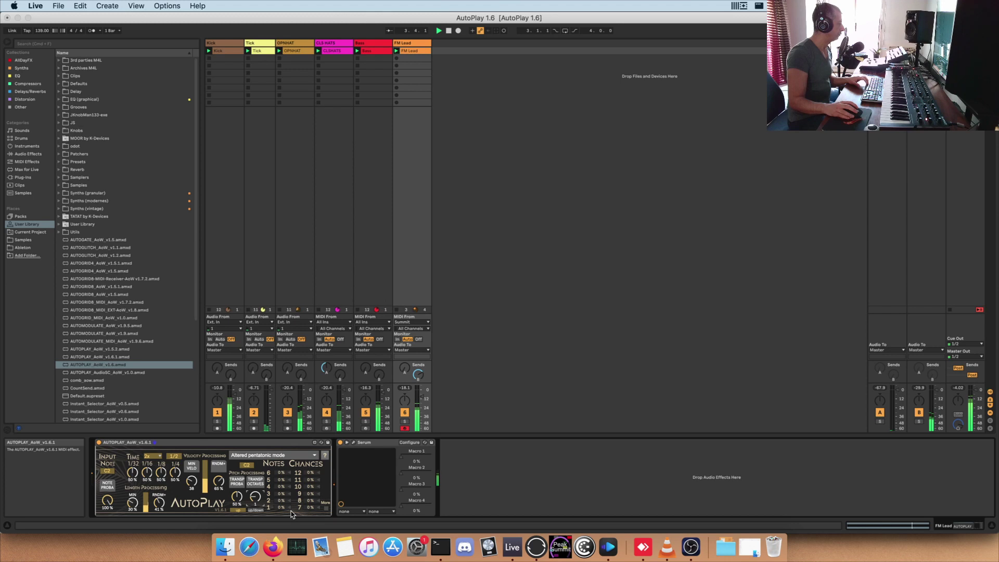
pyautogui.click(255, 511)
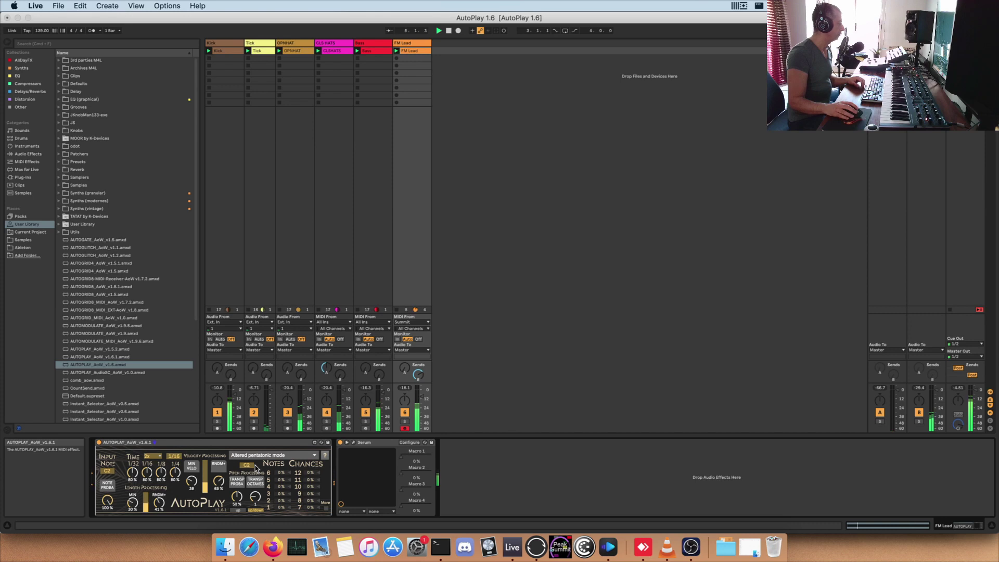
pyautogui.moveTo(240, 502); pyautogui.dragTo(240, 497)
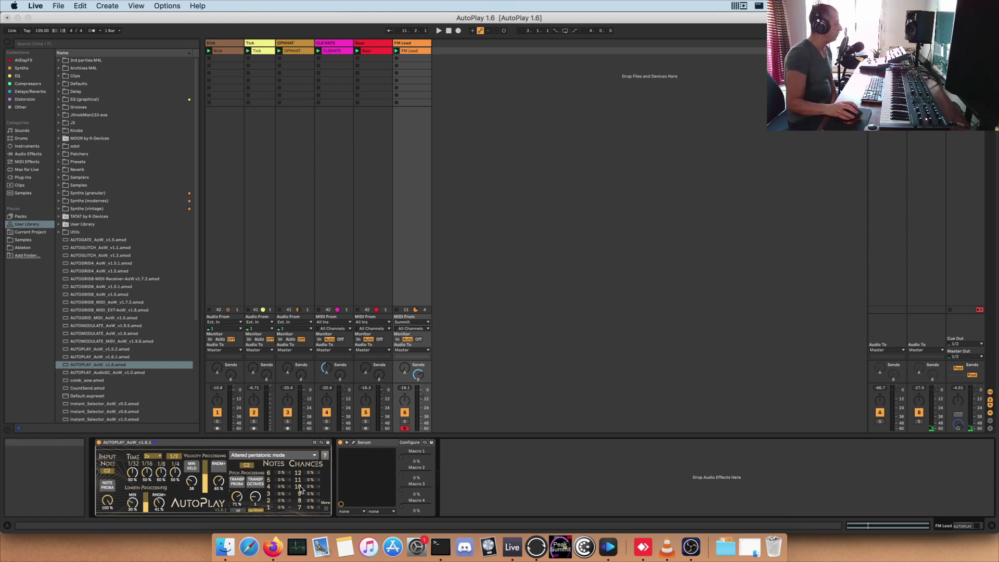
pyautogui.moveTo(237, 497); pyautogui.dragTo(237, 488)
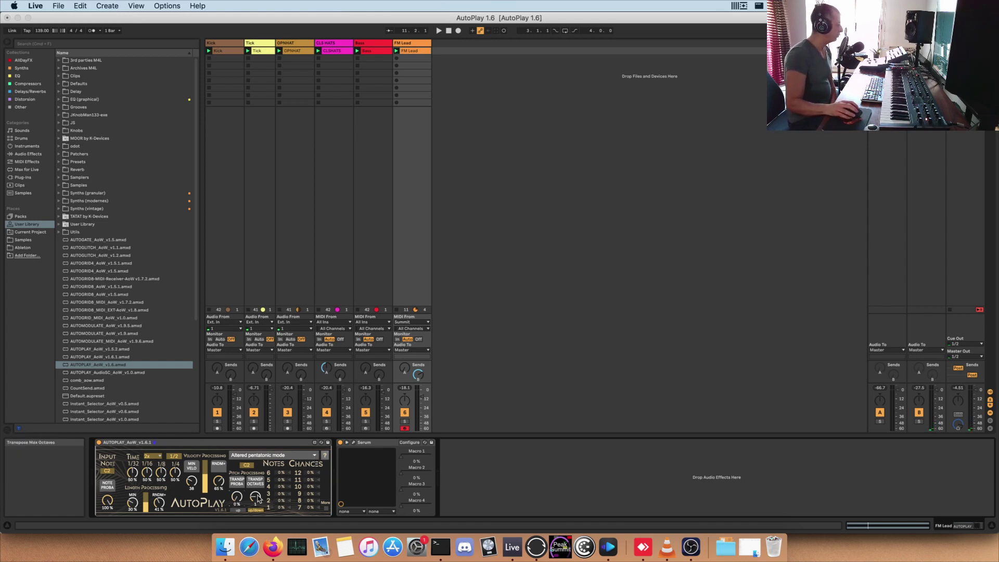
# Expand AutoPlay to show its Parameter/Map panel beside Serum.
pyautogui.click(327, 509)
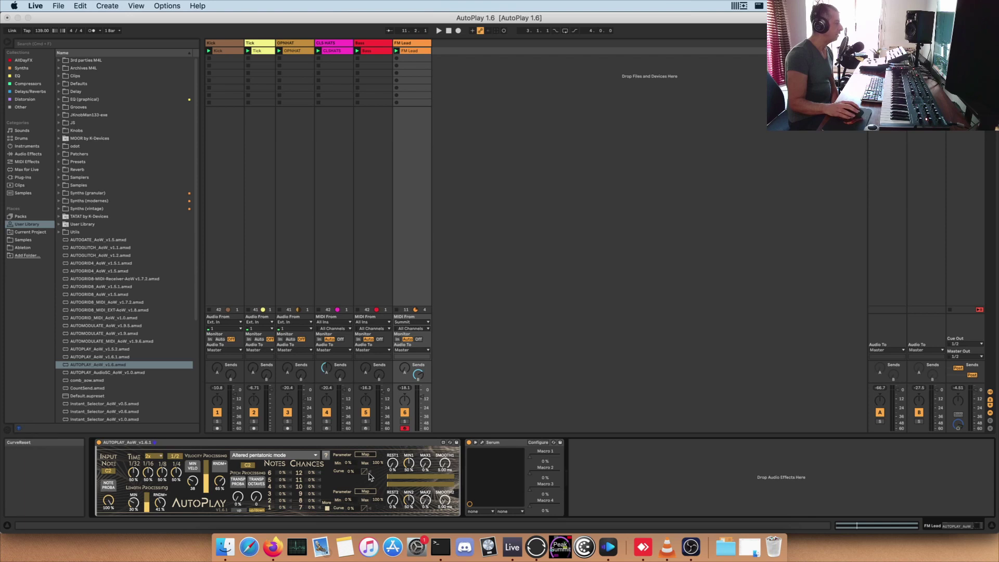
# Map AutoPlay's first slot to Serum Macro 1 and its second slot to Macro 4.
pyautogui.click(531, 459)
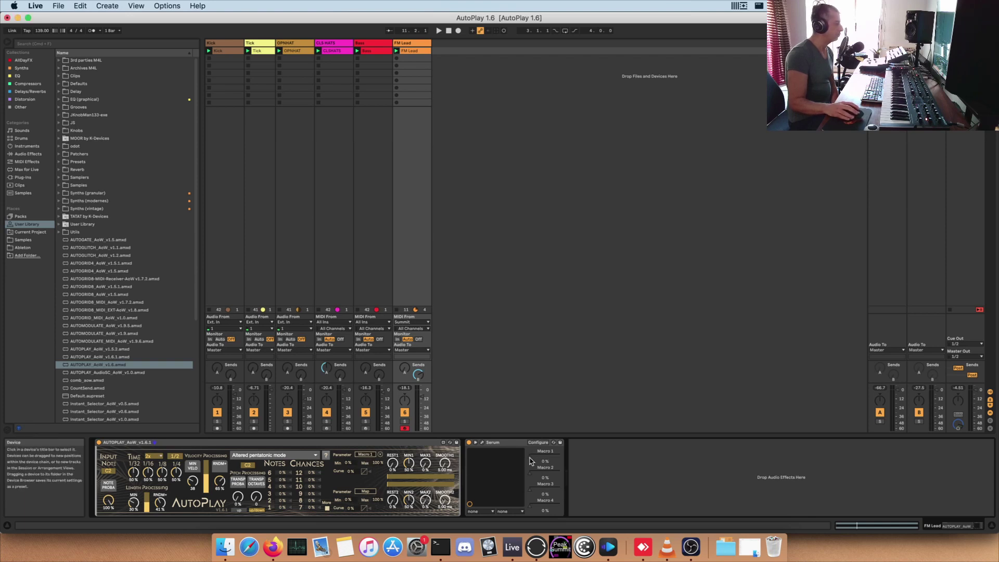
pyautogui.click(365, 492)
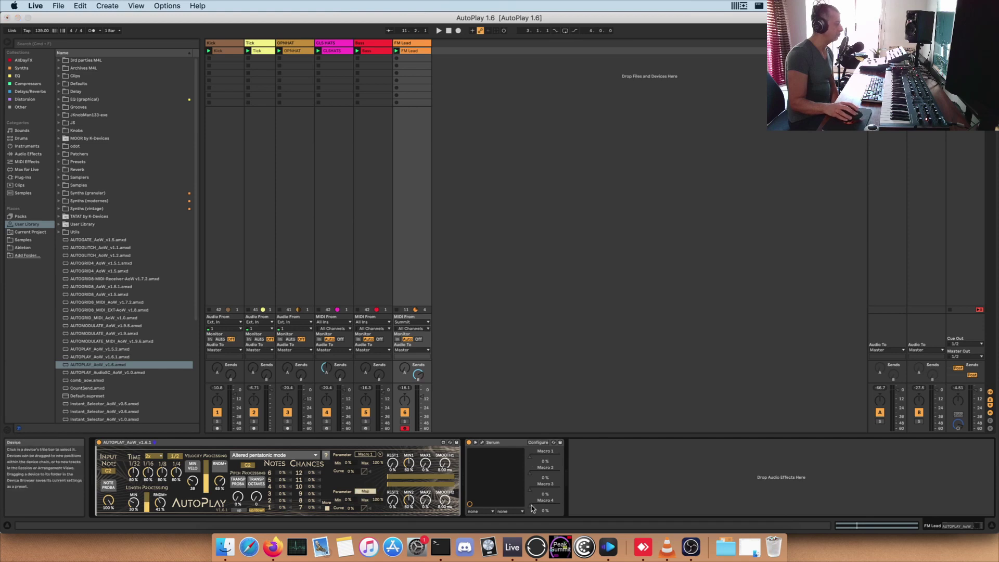
pyautogui.click(532, 508)
pyautogui.click(544, 458)
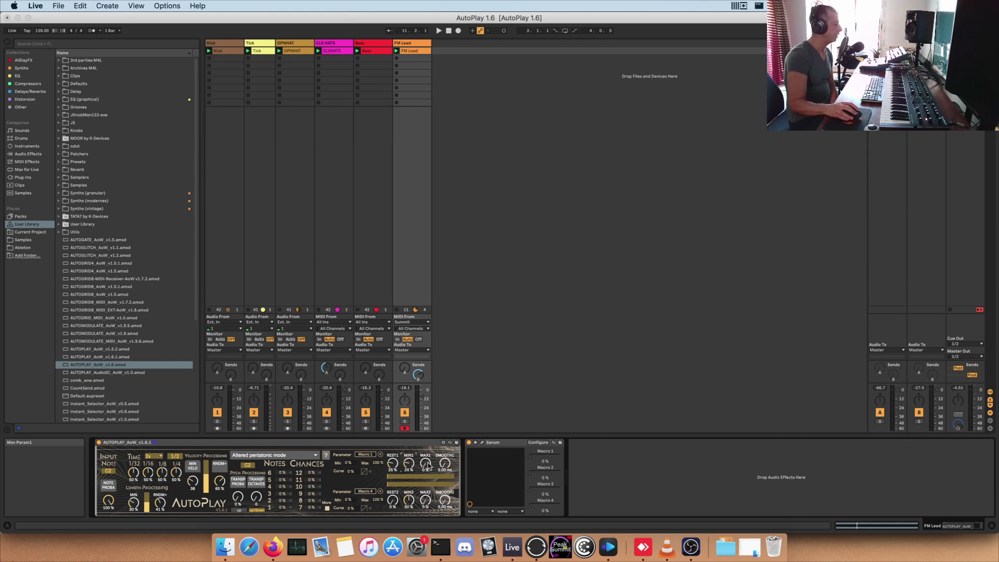
# Turn AutoPlay's MAX1 knob up to 63% and start playback.
pyautogui.moveTo(425, 463); pyautogui.dragTo(409, 469)
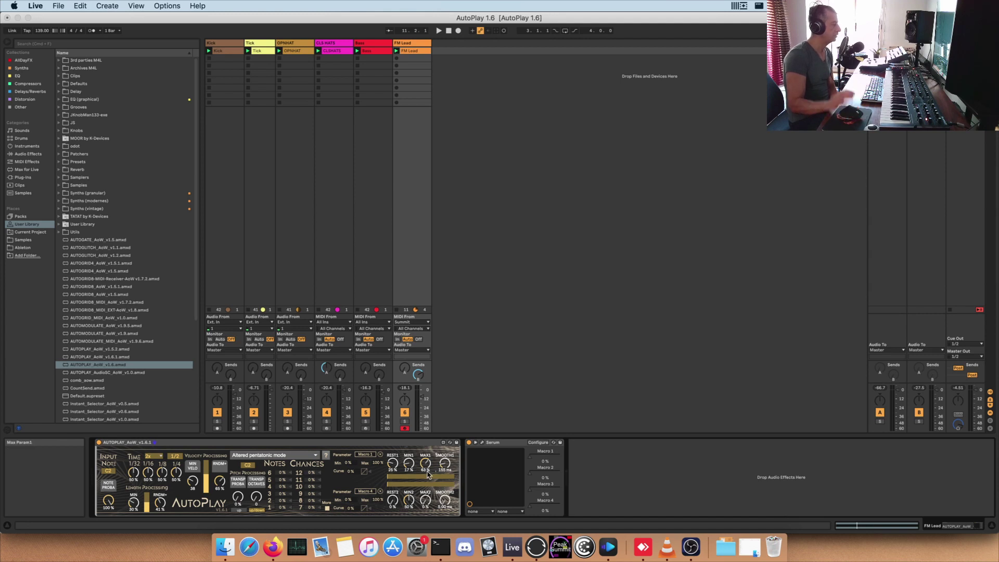
pyautogui.press('space')
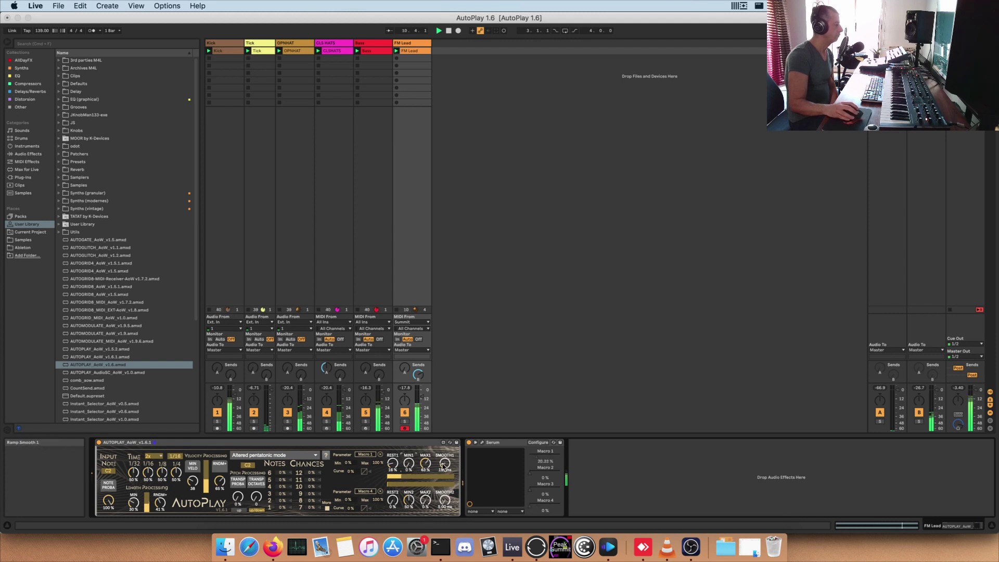
# Set SMOOTH1 to 0 ms, REST2 rest chance to 5% and MIN2 to 18%.
pyautogui.moveTo(449, 468); pyautogui.dragTo(443, 462)
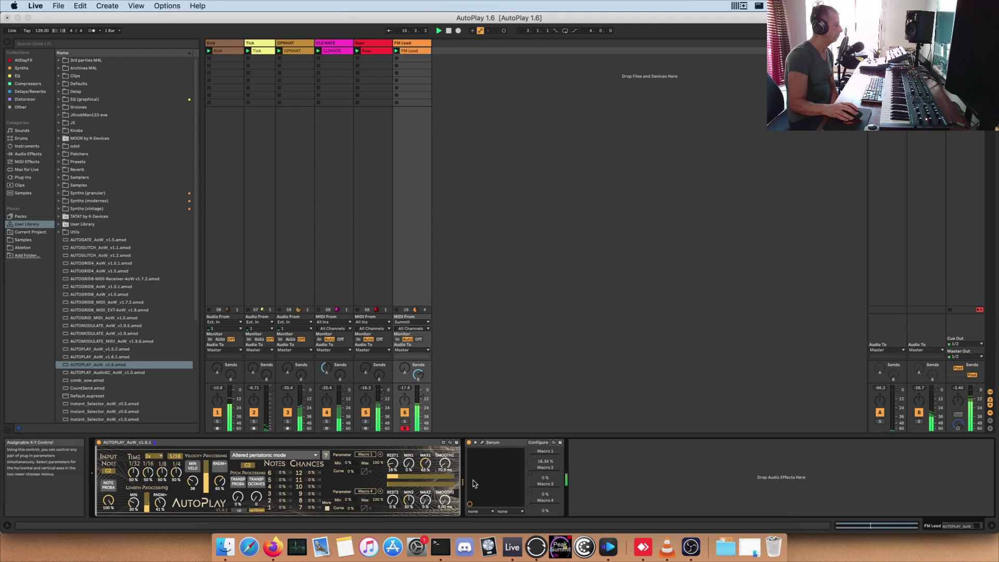
pyautogui.moveTo(393, 500); pyautogui.dragTo(392, 498)
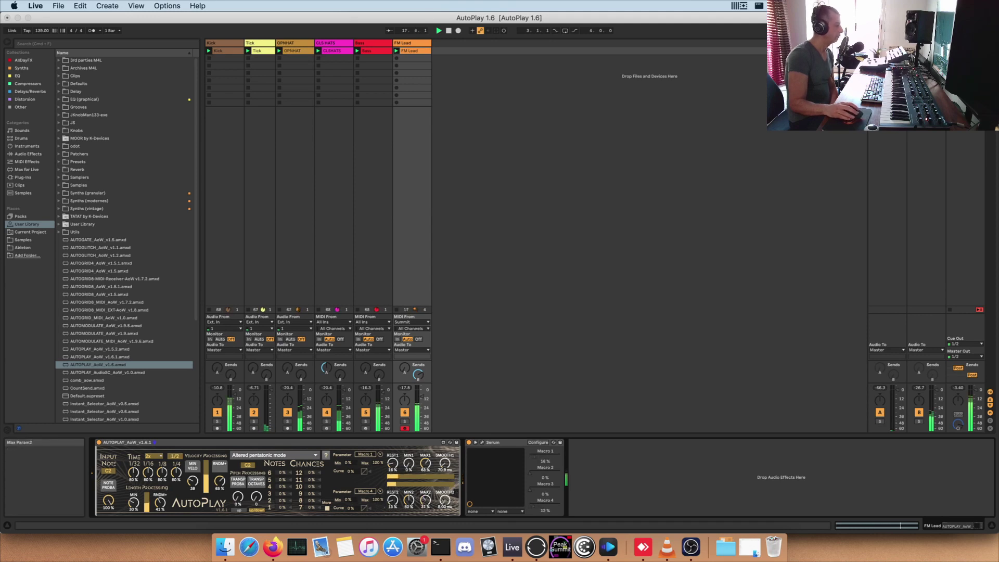
pyautogui.moveTo(409, 500); pyautogui.dragTo(409, 521)
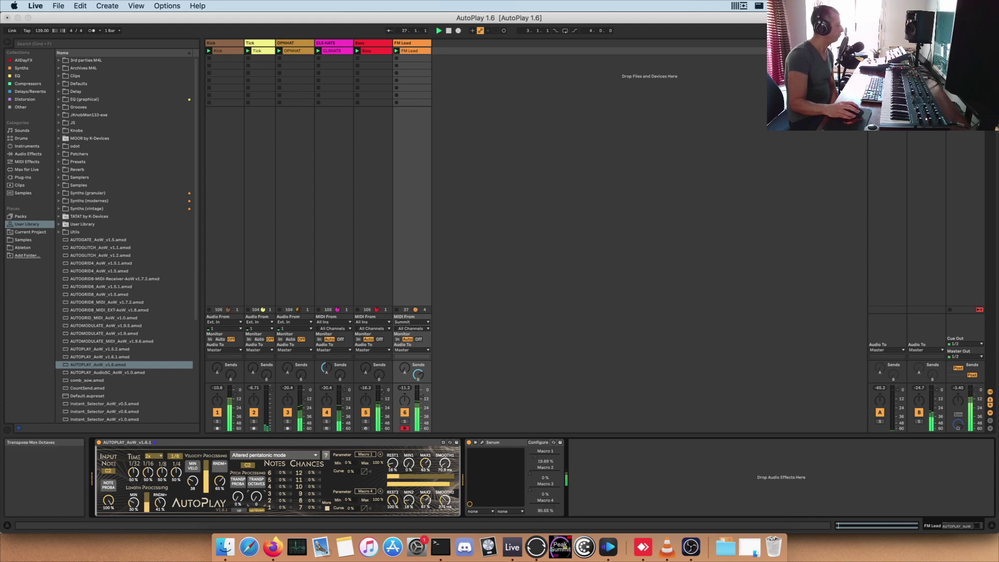
# Set transpose octaves to 1, RNDM+ length to 26% and SMOOTH2 to 281 ms.
pyautogui.moveTo(256, 498); pyautogui.dragTo(237, 495)
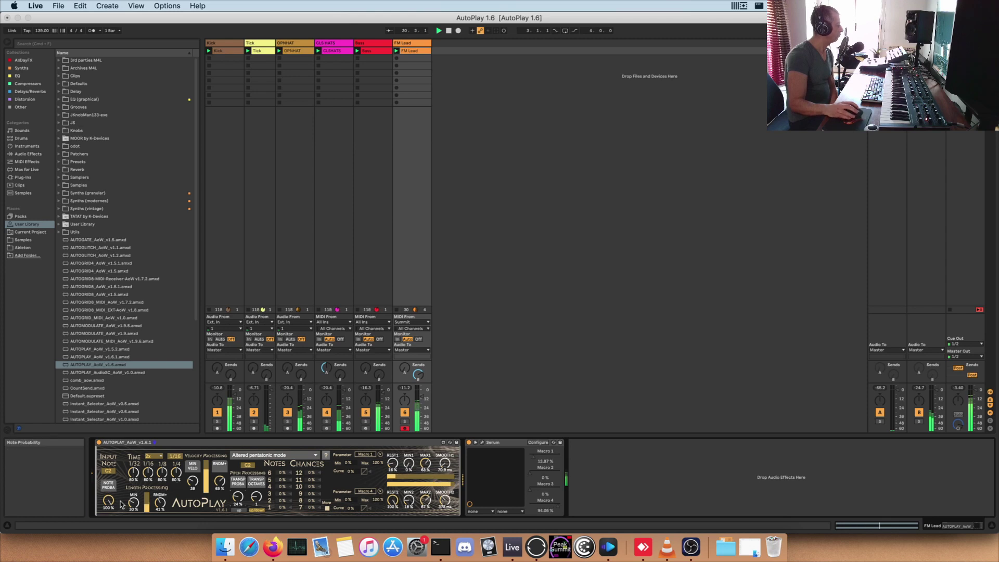
pyautogui.moveTo(159, 502); pyautogui.dragTo(160, 509)
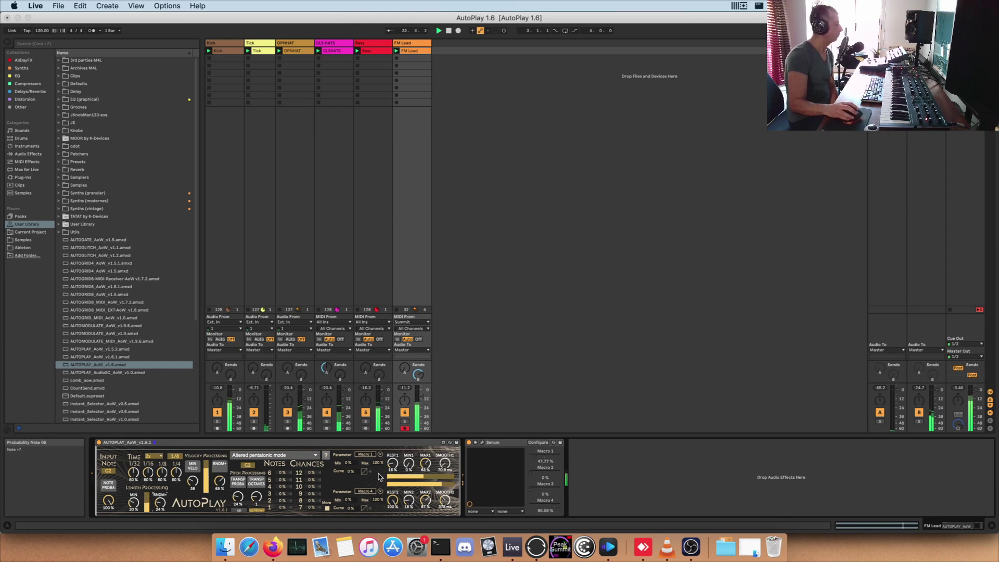
pyautogui.moveTo(445, 499); pyautogui.dragTo(448, 503)
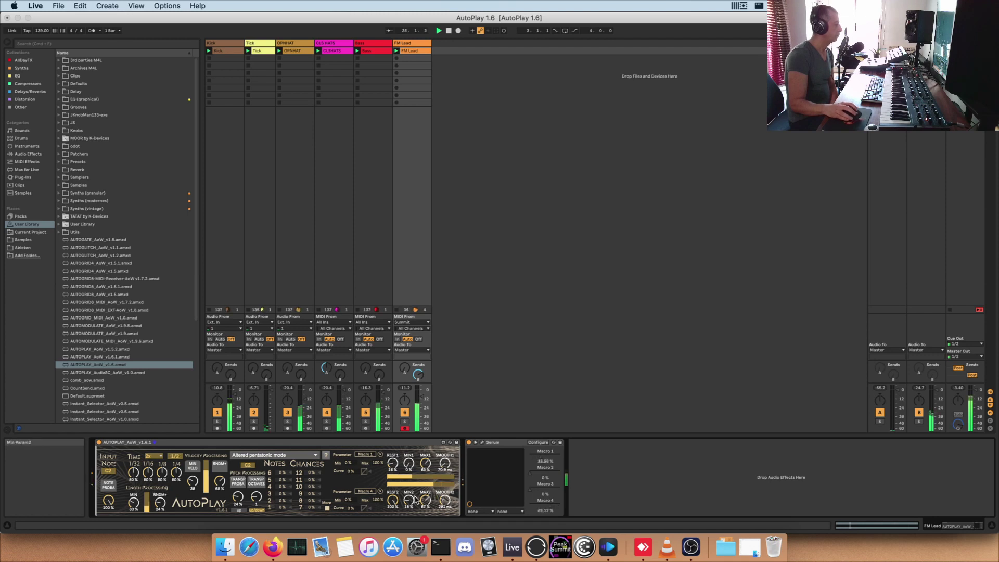